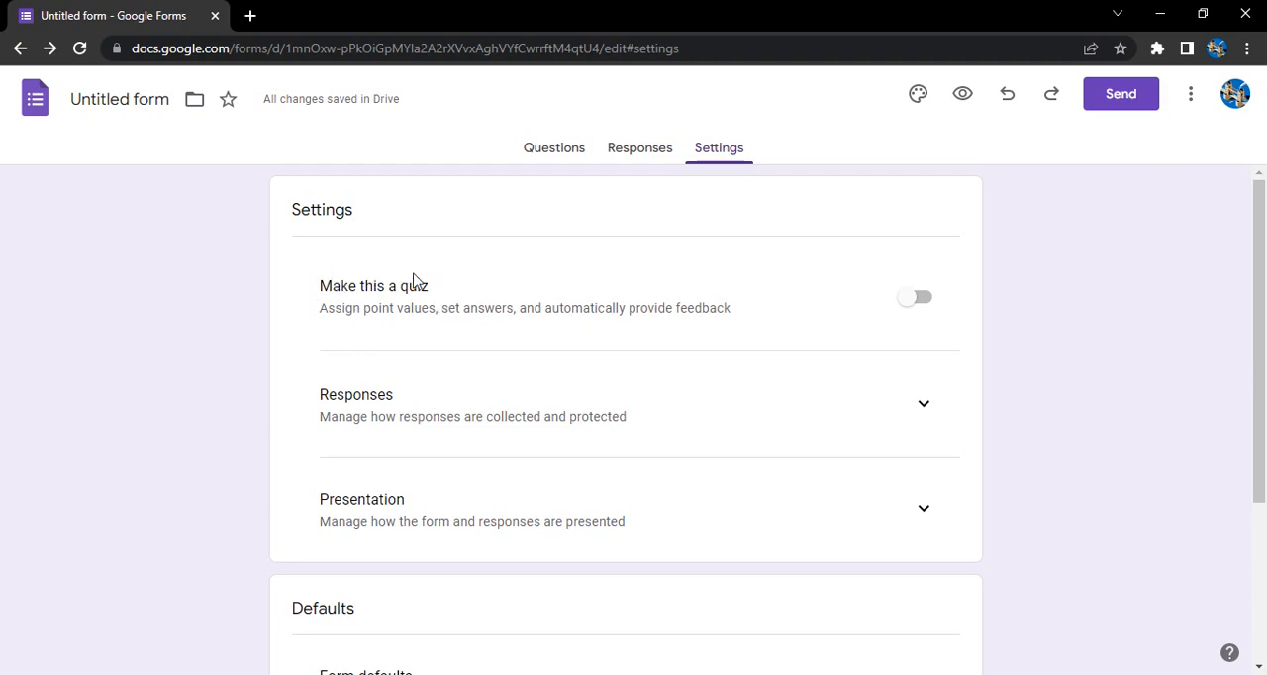
Step: Make the form a quiz, try releasing grades after manual review, and set the release back to immediately after each submission
click(913, 303)
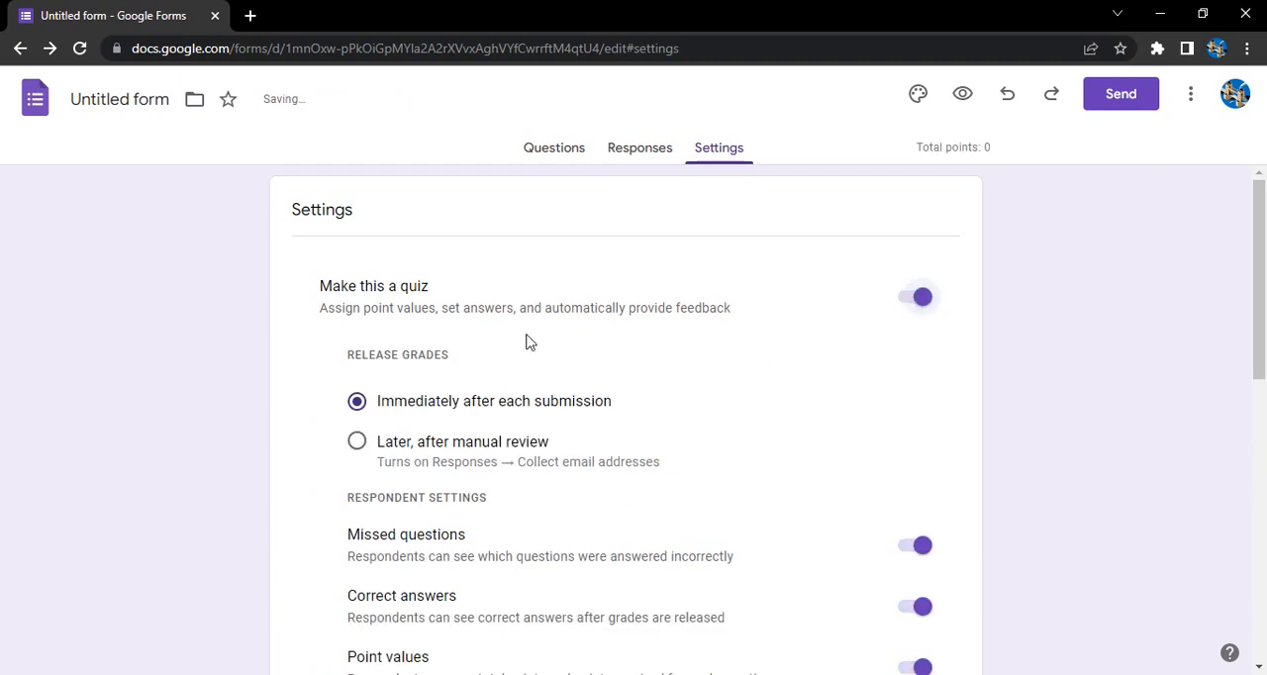
scroll(602, 325, down, 1)
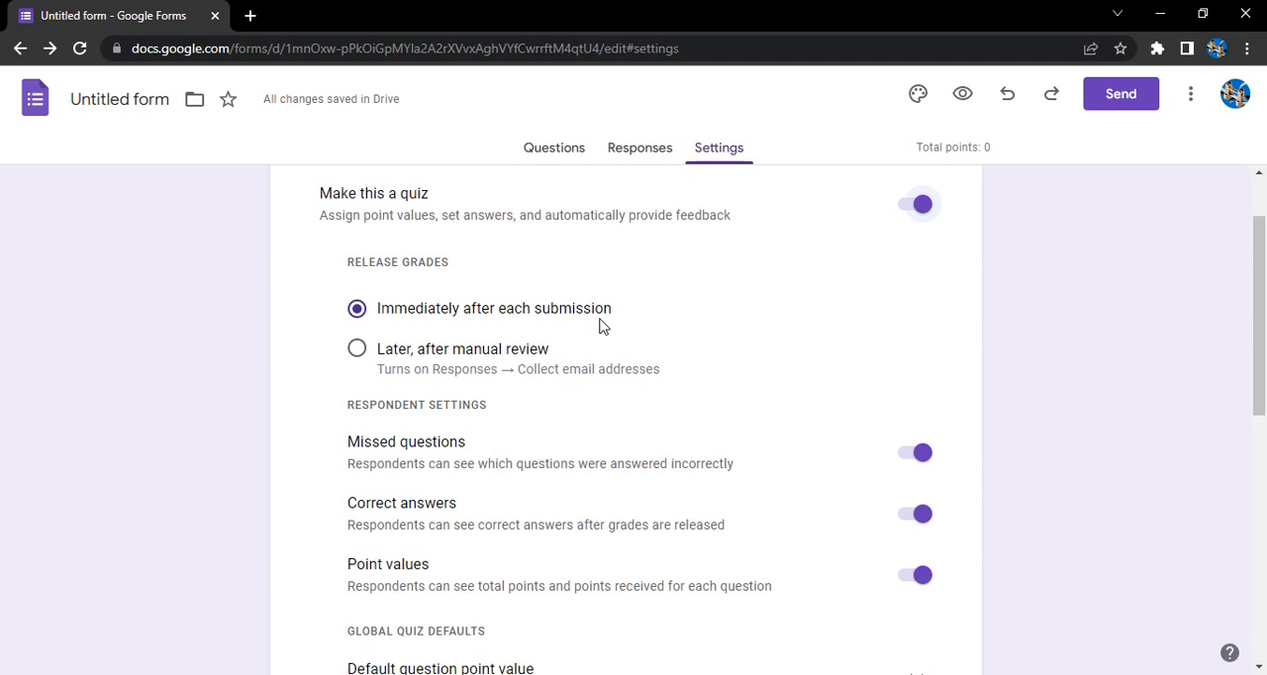
click(358, 349)
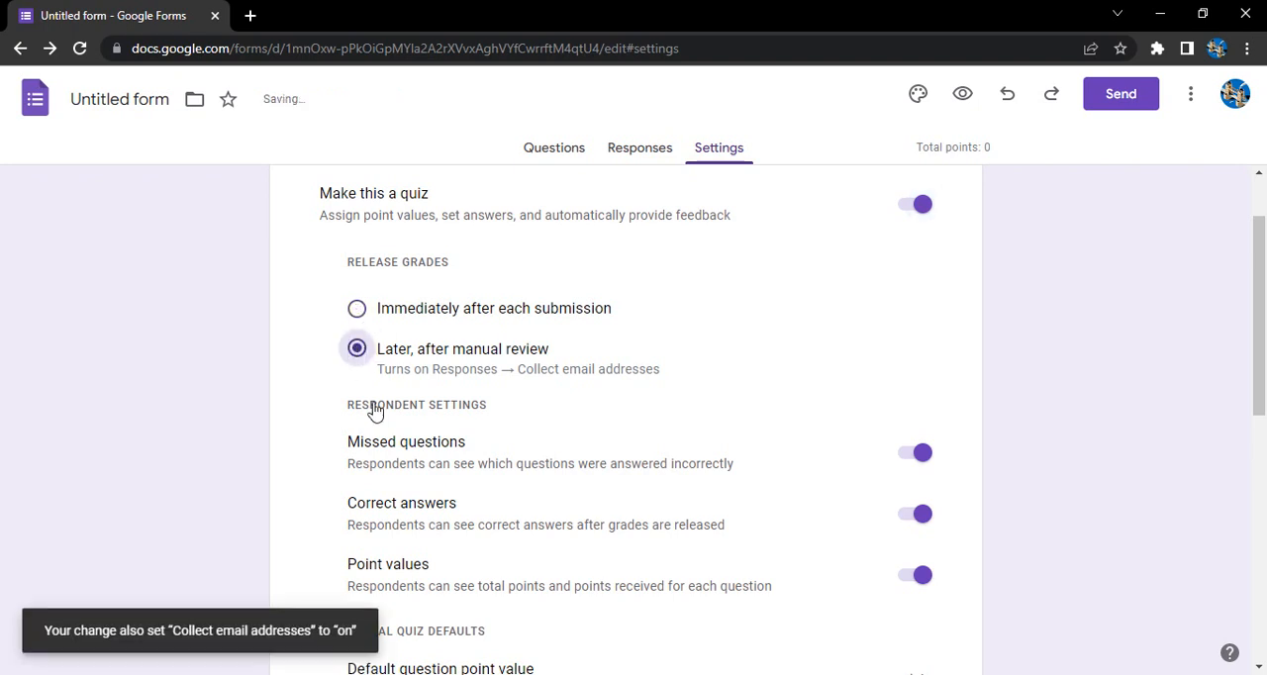
click(378, 314)
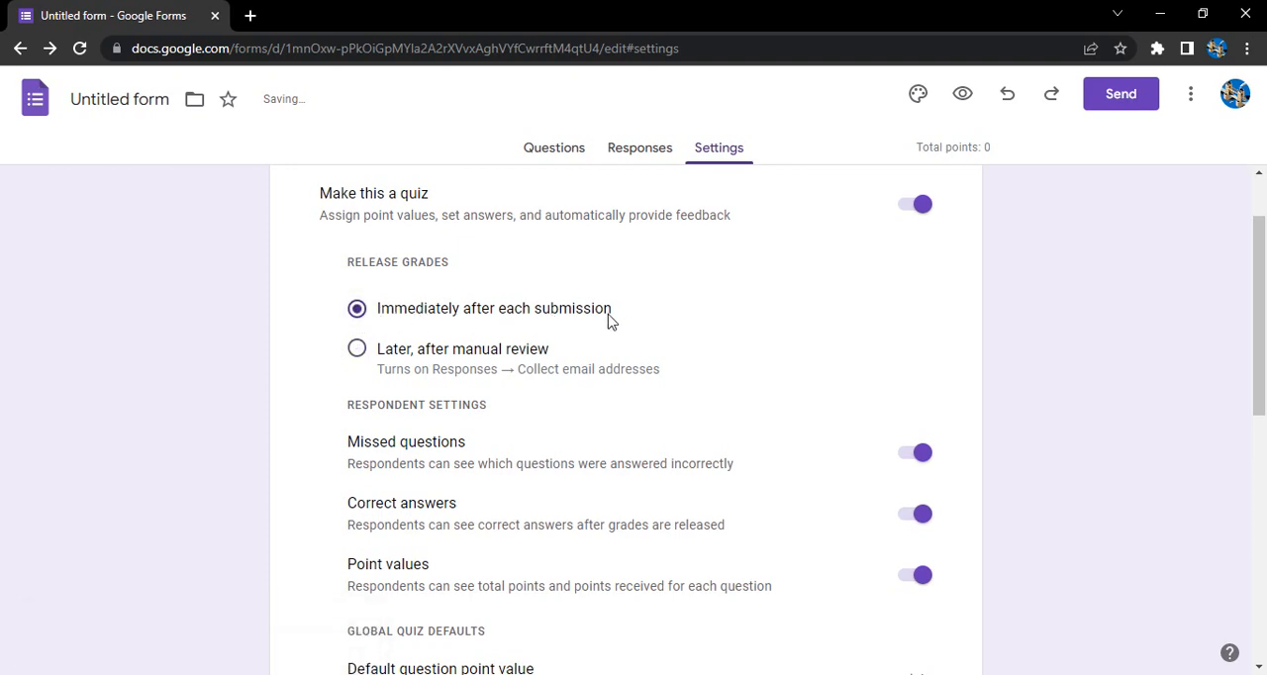
Step: Turn off Missed questions and Correct answers for respondents, and switch Point values off and on again
scroll(609, 319, down, 2)
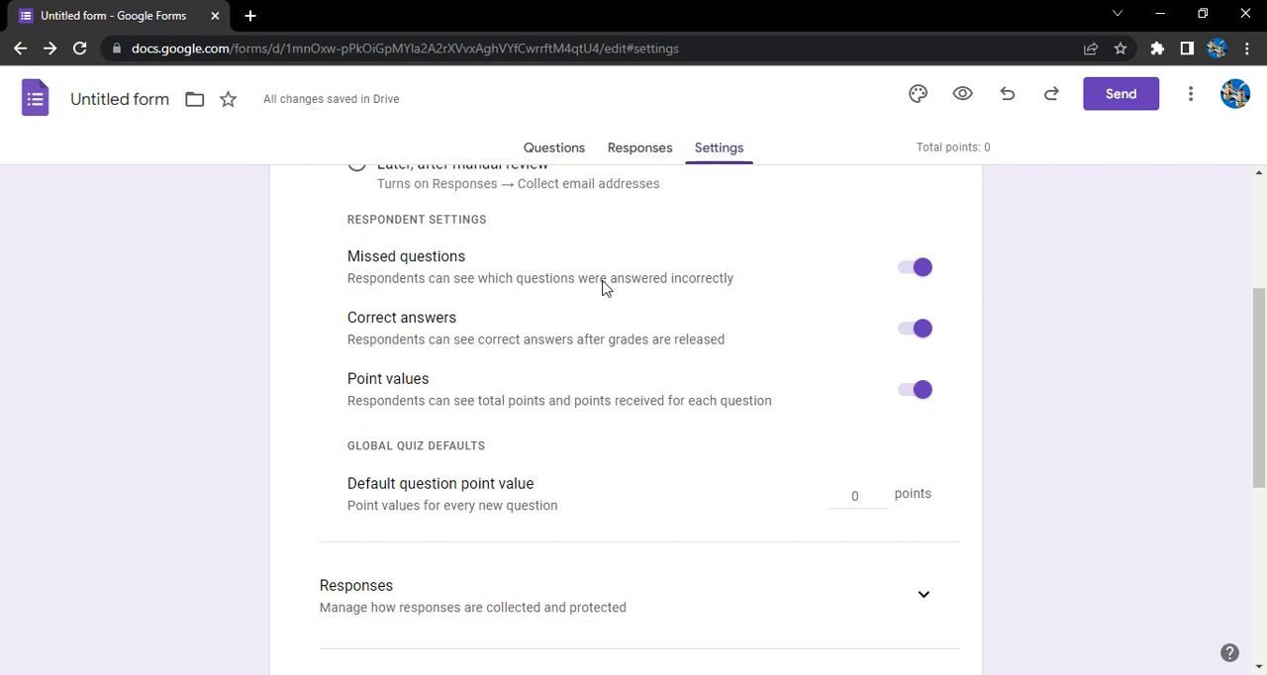
click(921, 277)
click(919, 329)
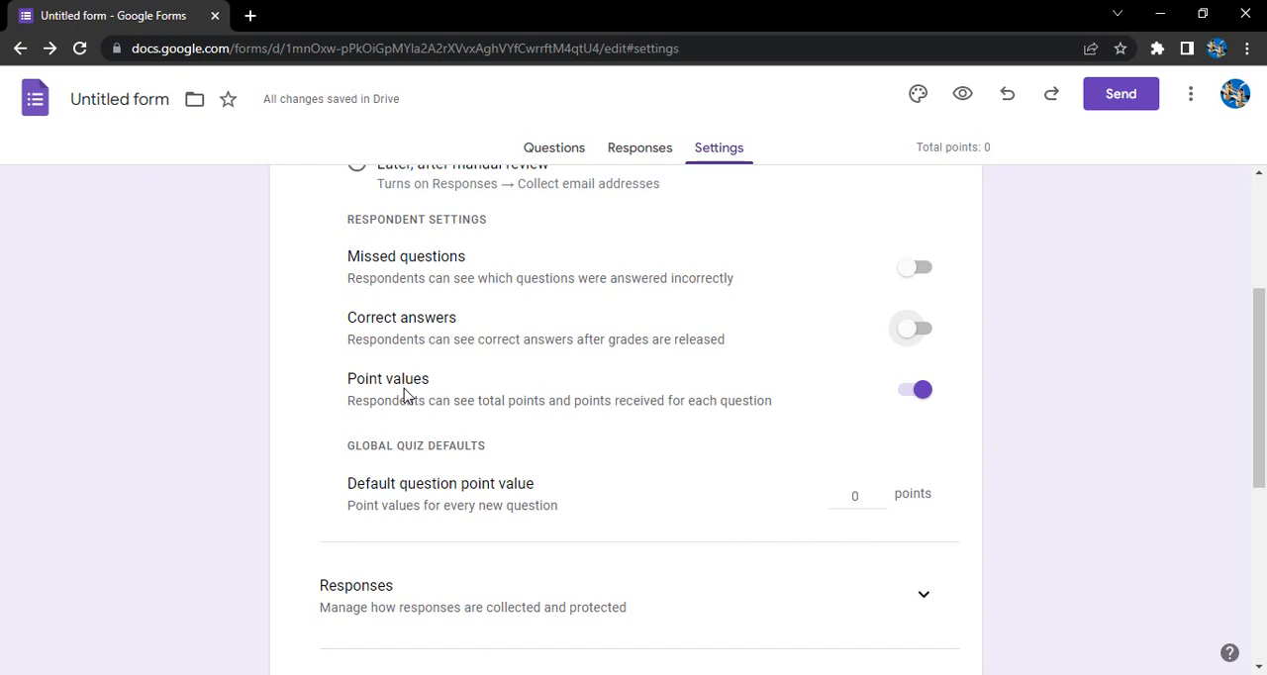
click(920, 394)
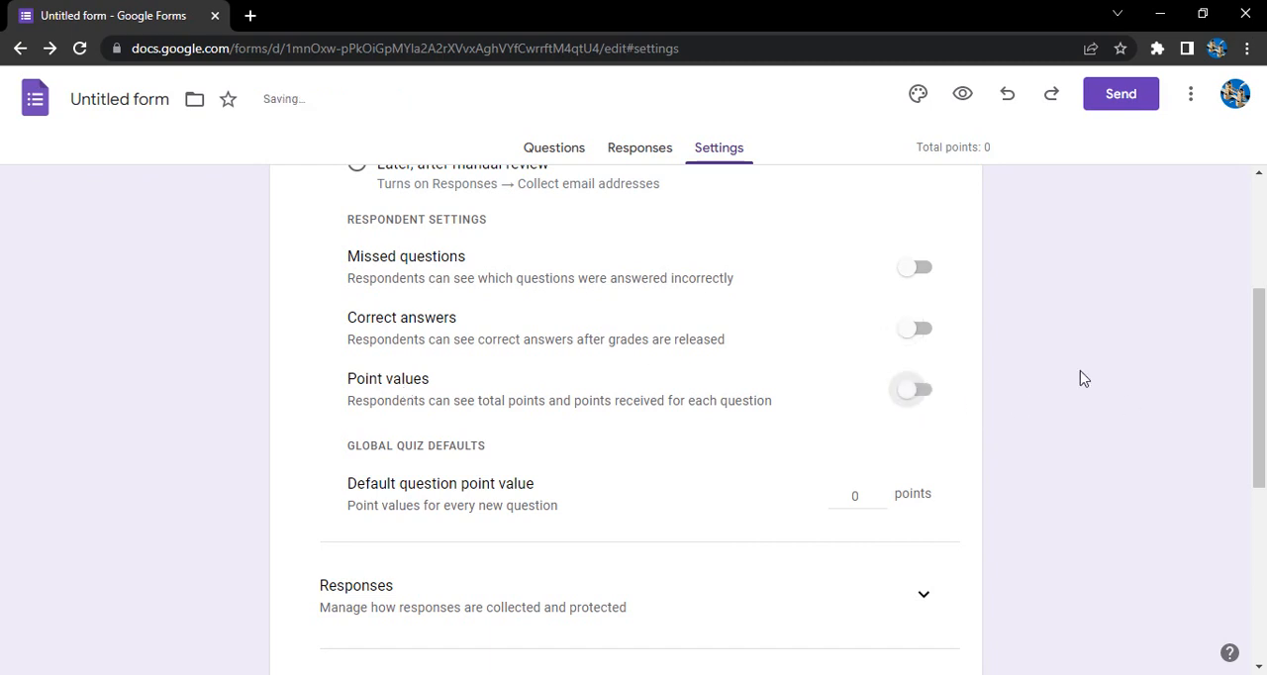
click(920, 396)
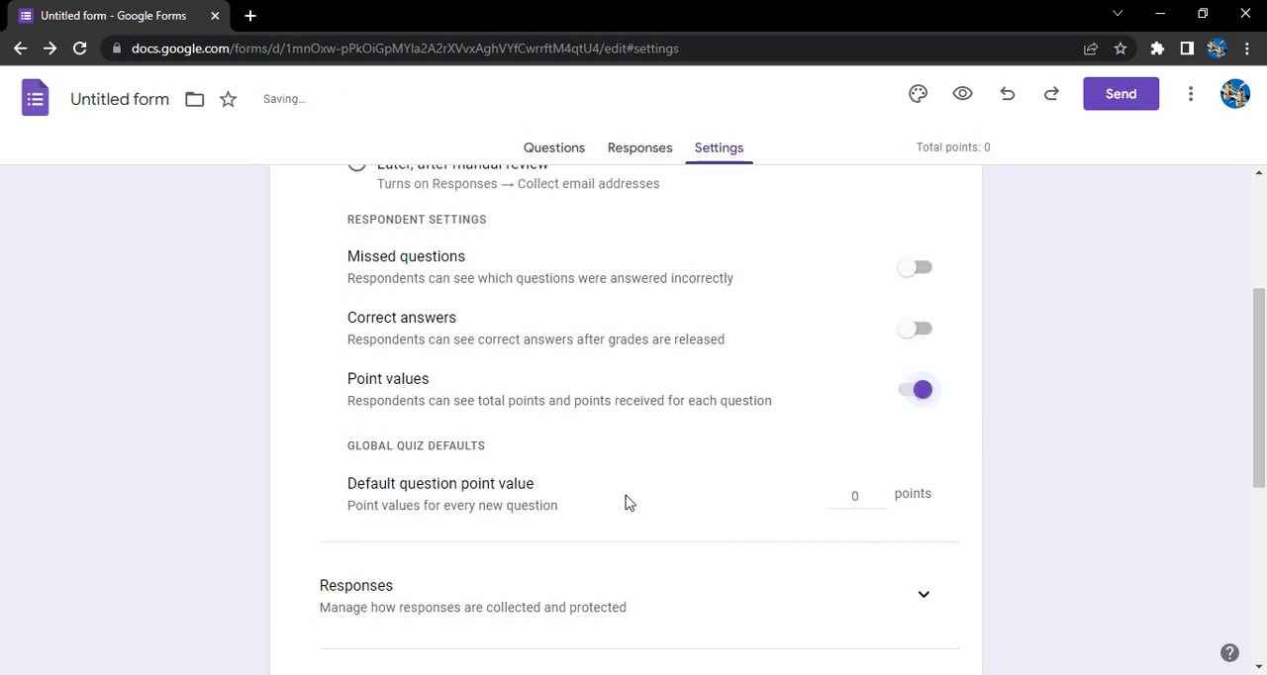
Step: Set the default question point value to 10 points for every new question
scroll(624, 502, down, 1)
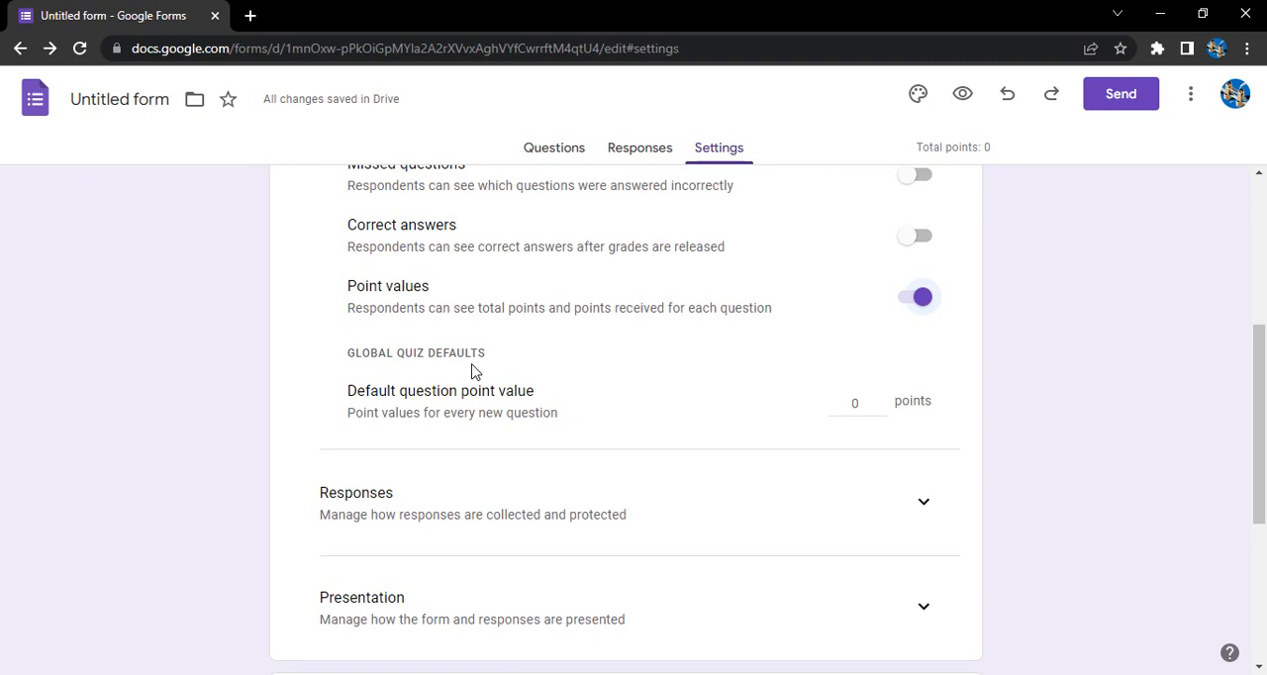
click(847, 403)
text(10)
click(792, 425)
scroll(789, 426, up, 4)
scroll(840, 327, down, 4)
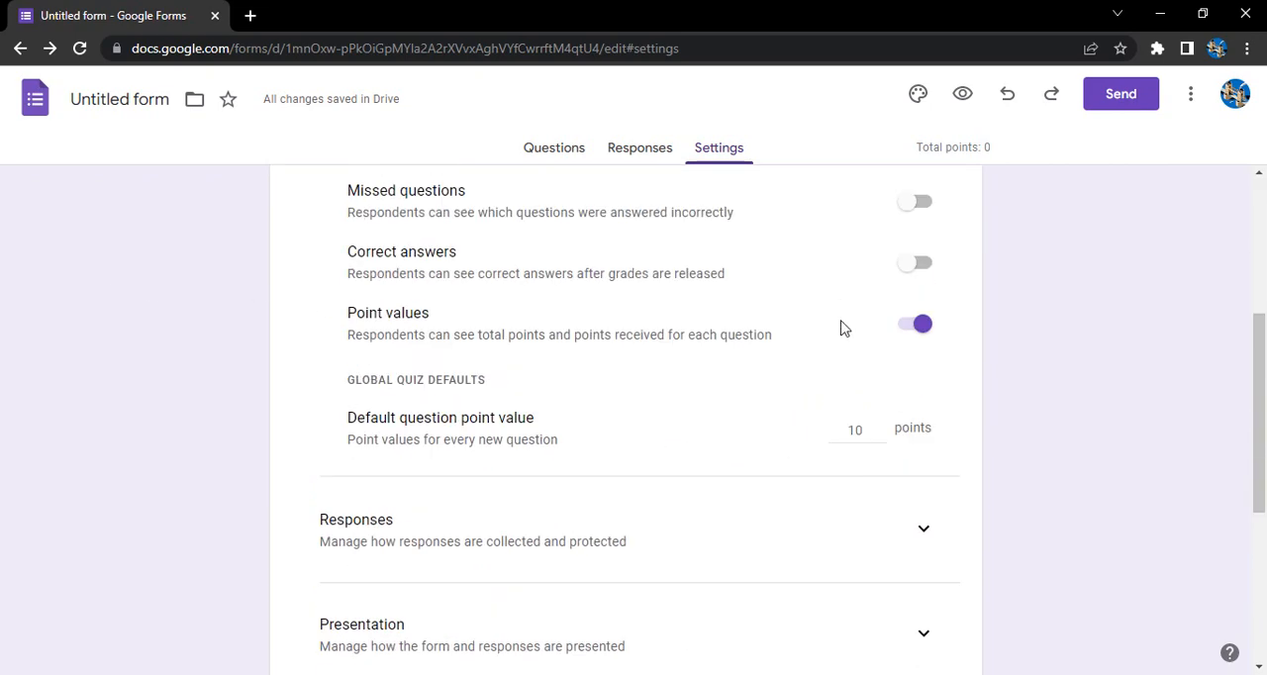
Step: Change the grade release option to "Later, after manual review"
scroll(841, 382, up, 4)
scroll(422, 415, up, 1)
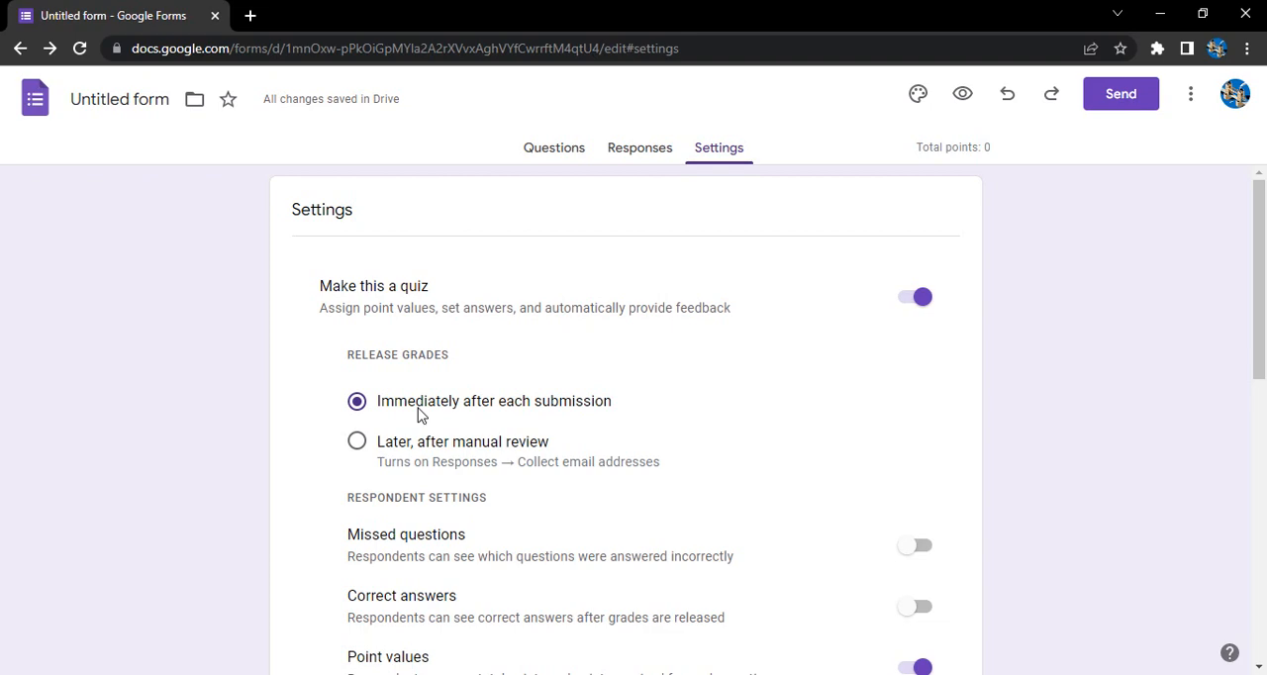
click(355, 443)
scroll(625, 457, down, 3)
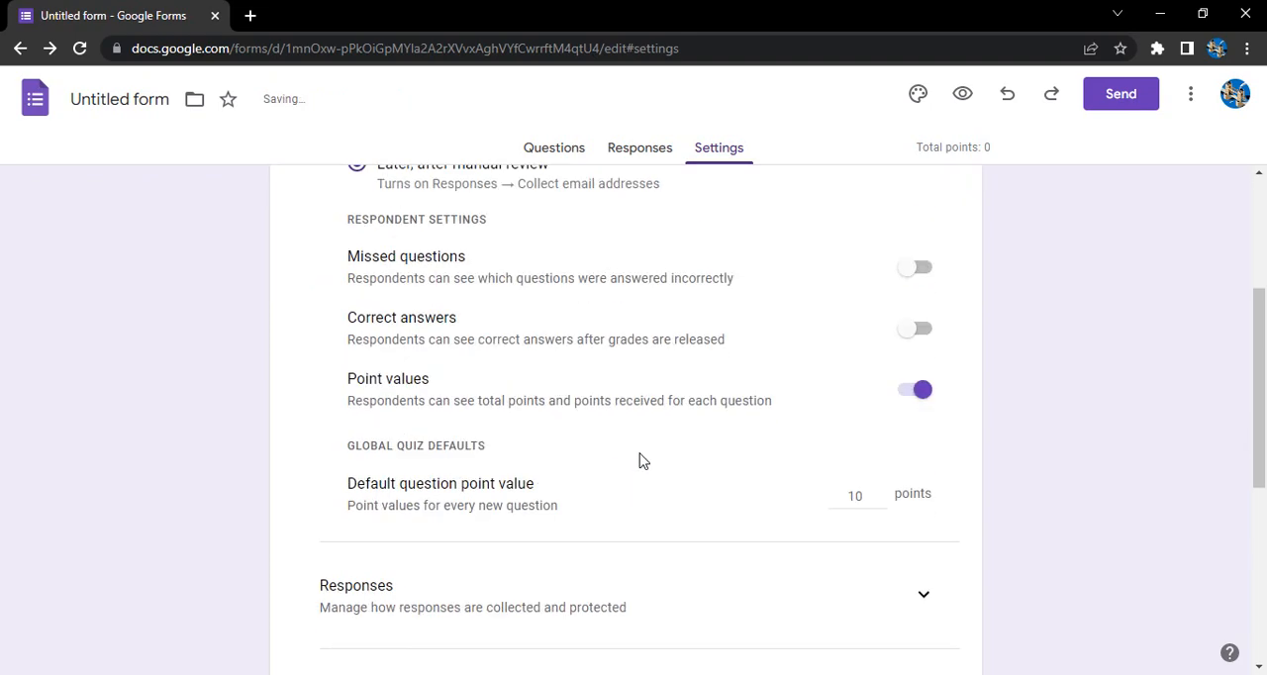
scroll(639, 460, up, 1)
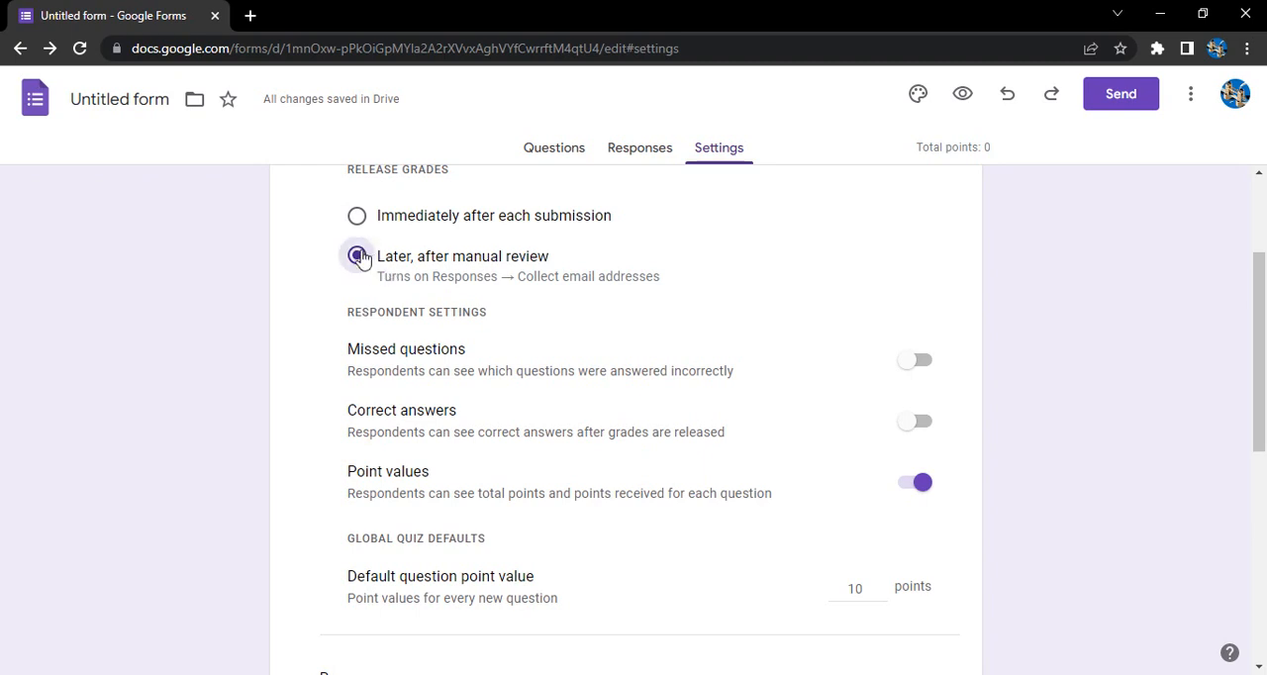
scroll(639, 356, down, 1)
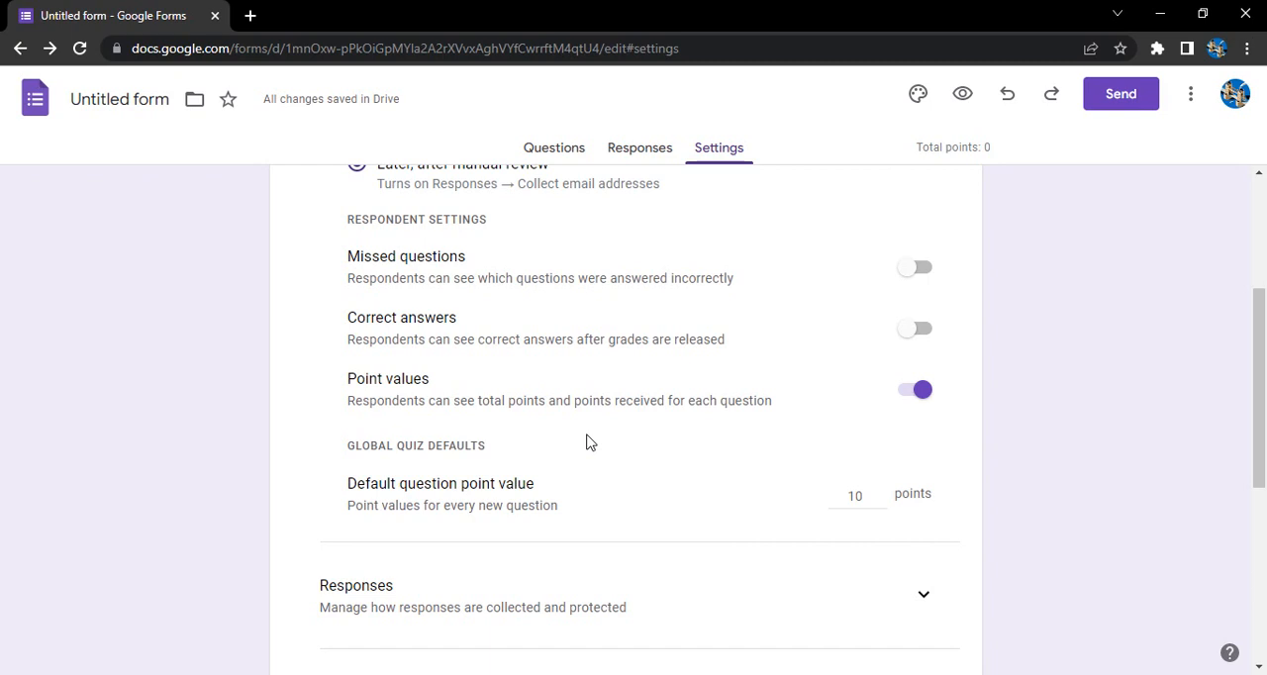
Step: Turn on Missed questions and Correct answers in the respondent settings
scroll(586, 442, up, 1)
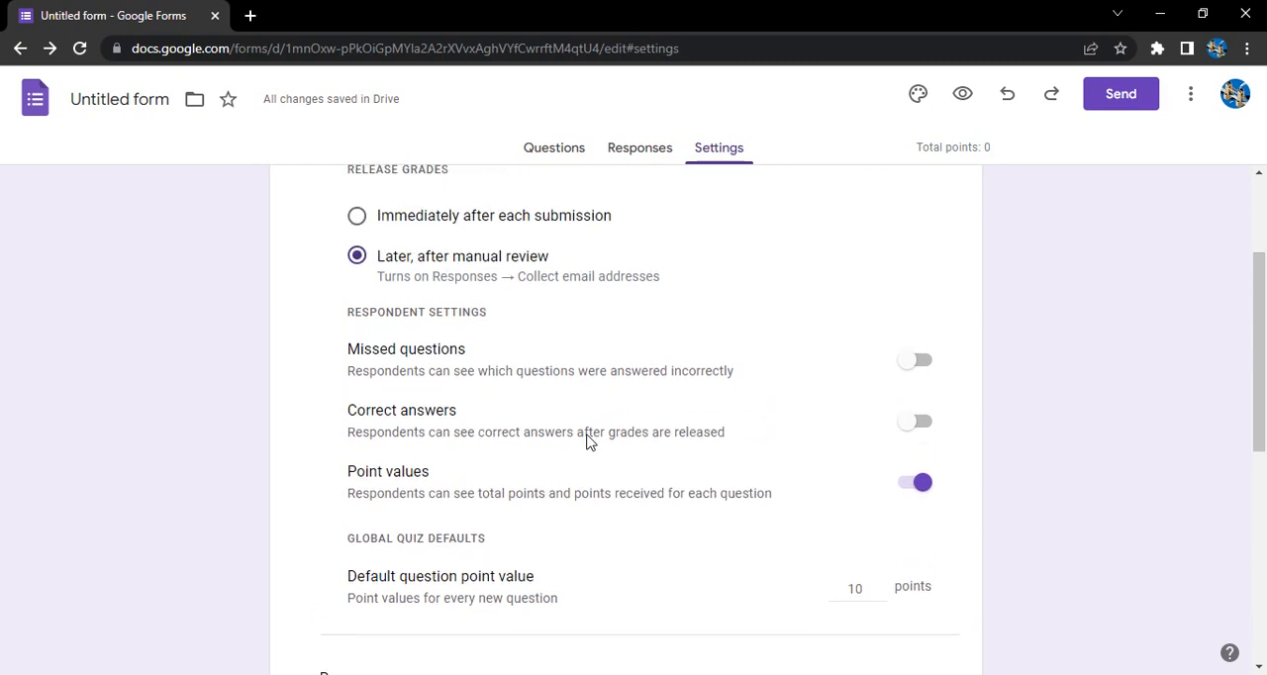
click(918, 361)
click(910, 425)
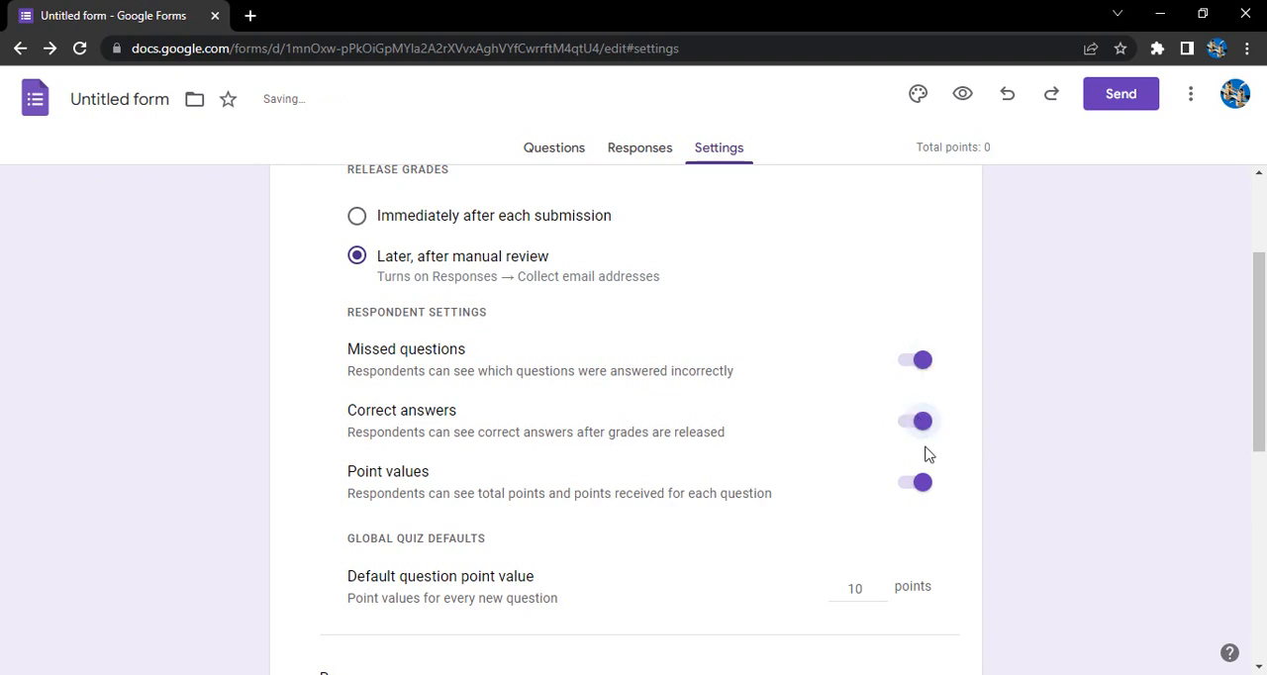
Step: Expand the Responses settings and follow the links between email collection and manual grade release
scroll(927, 453, down, 2)
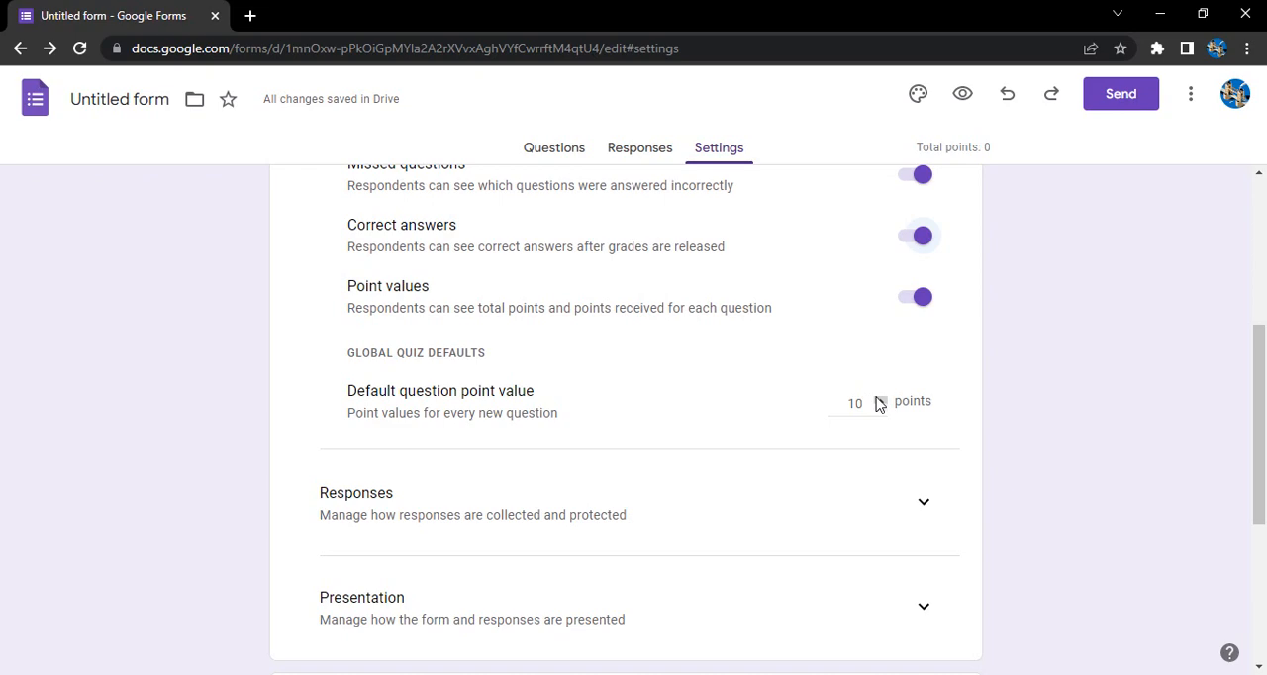
scroll(743, 427, up, 2)
scroll(744, 427, down, 5)
scroll(743, 426, up, 2)
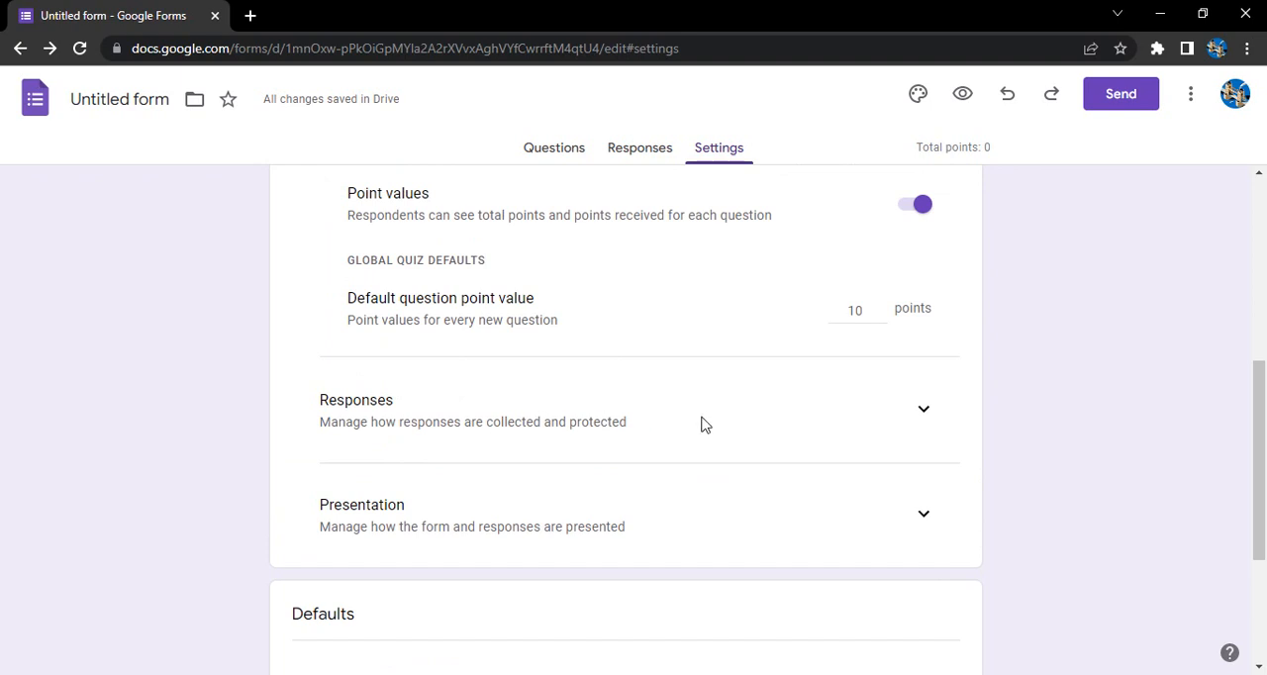
click(922, 422)
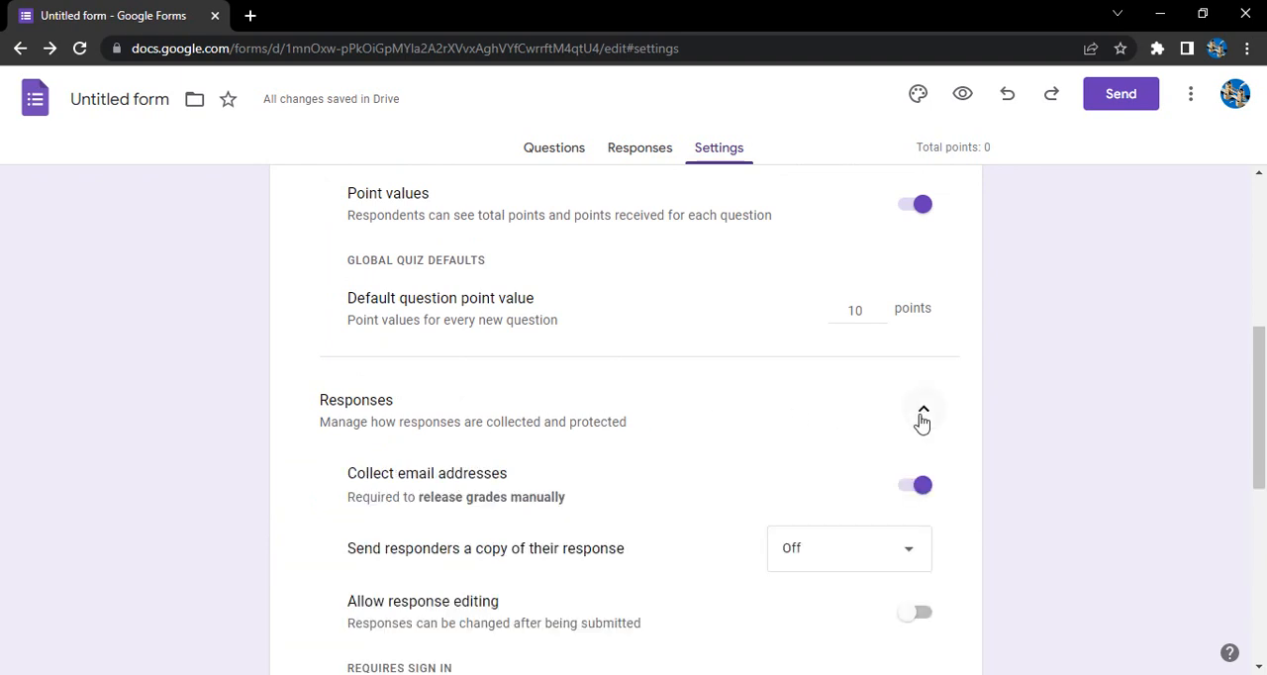
scroll(921, 421, down, 1)
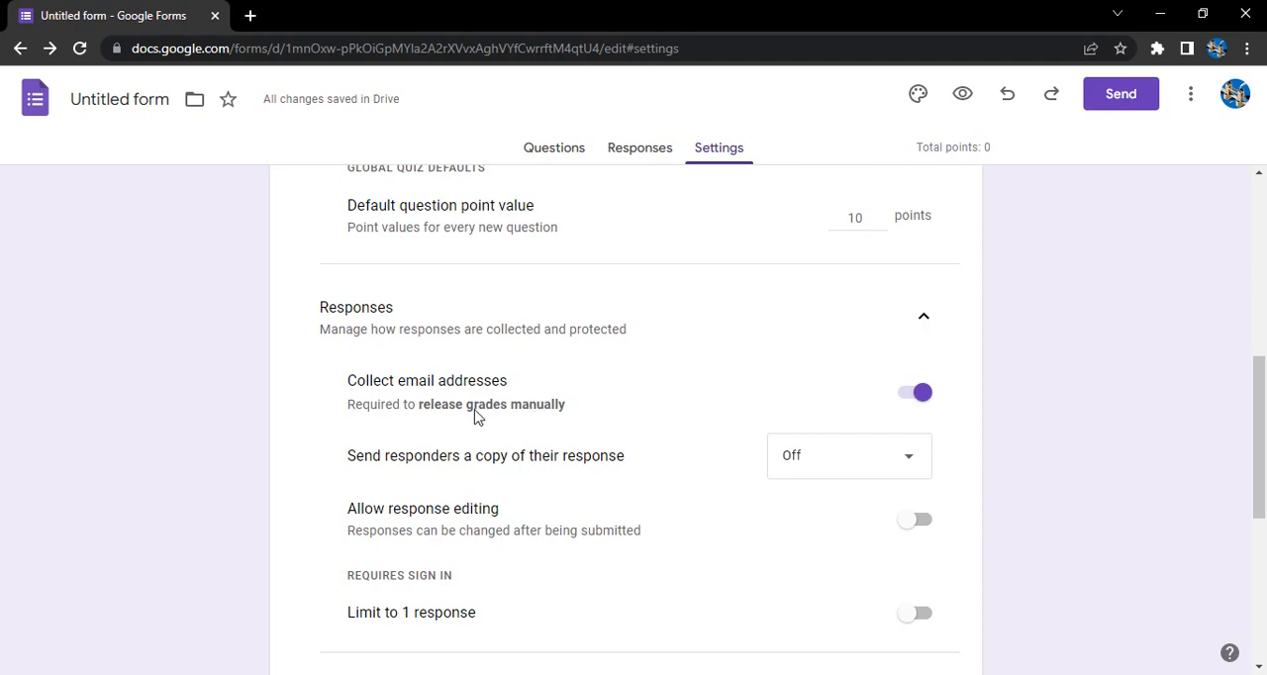
click(534, 408)
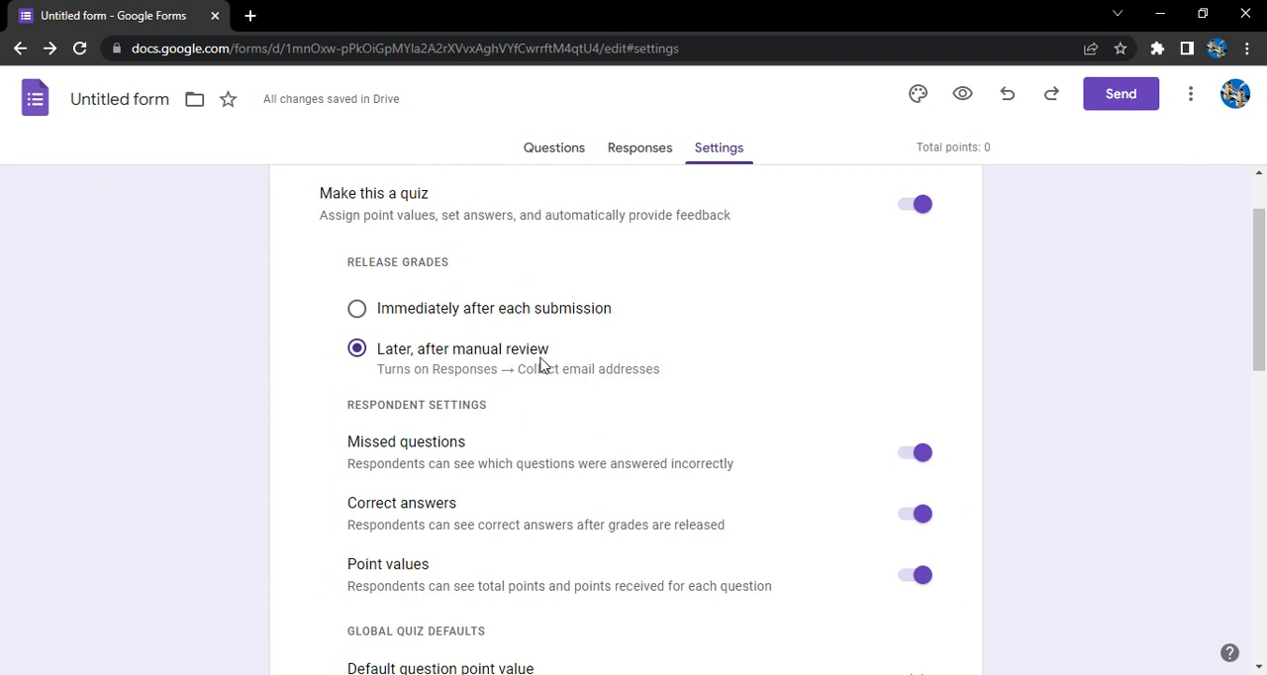
click(542, 368)
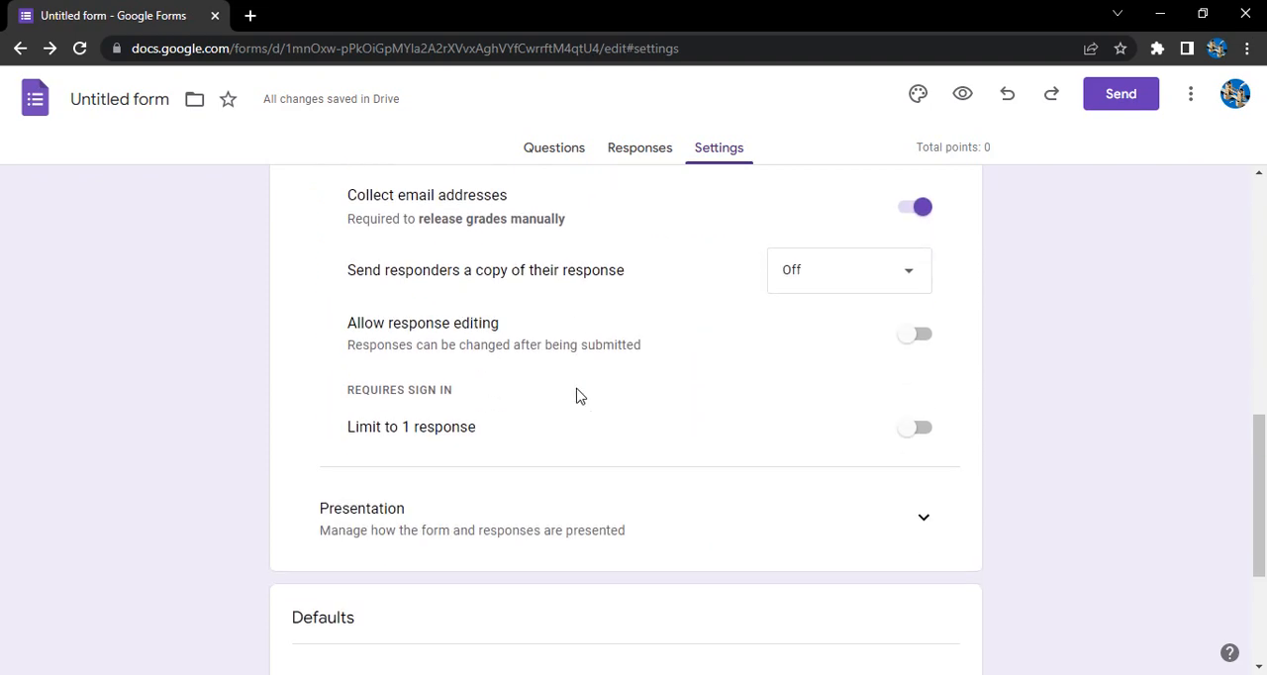
Step: Turn off Collect email addresses and check its effect on the grade release option
click(920, 299)
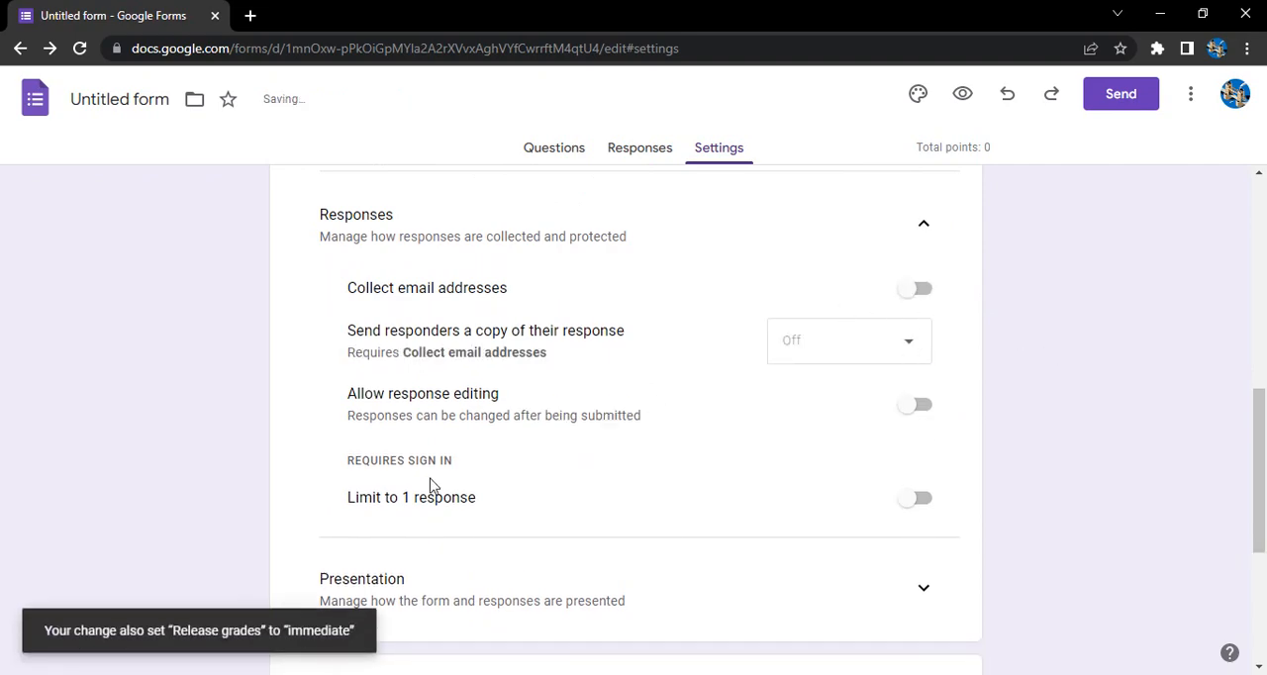
scroll(599, 516, up, 8)
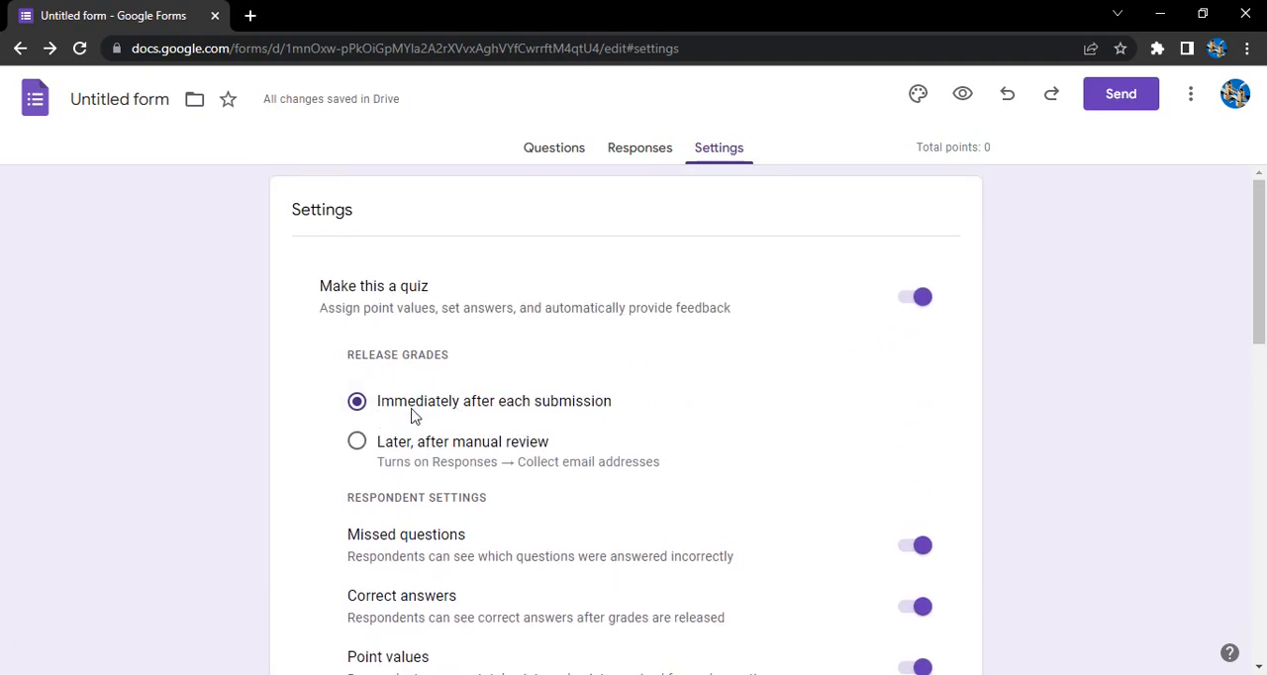
scroll(461, 418, down, 6)
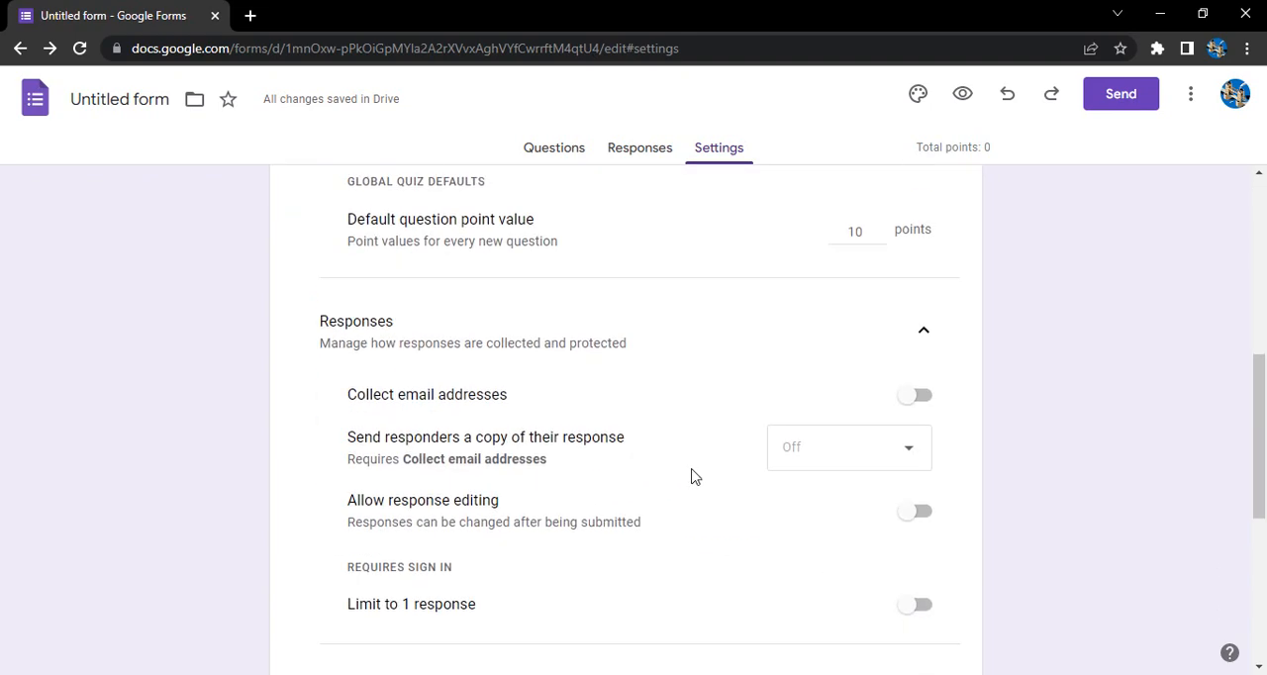
Step: Turn on Collect email addresses and set sending responders a copy of their response to Always
click(906, 383)
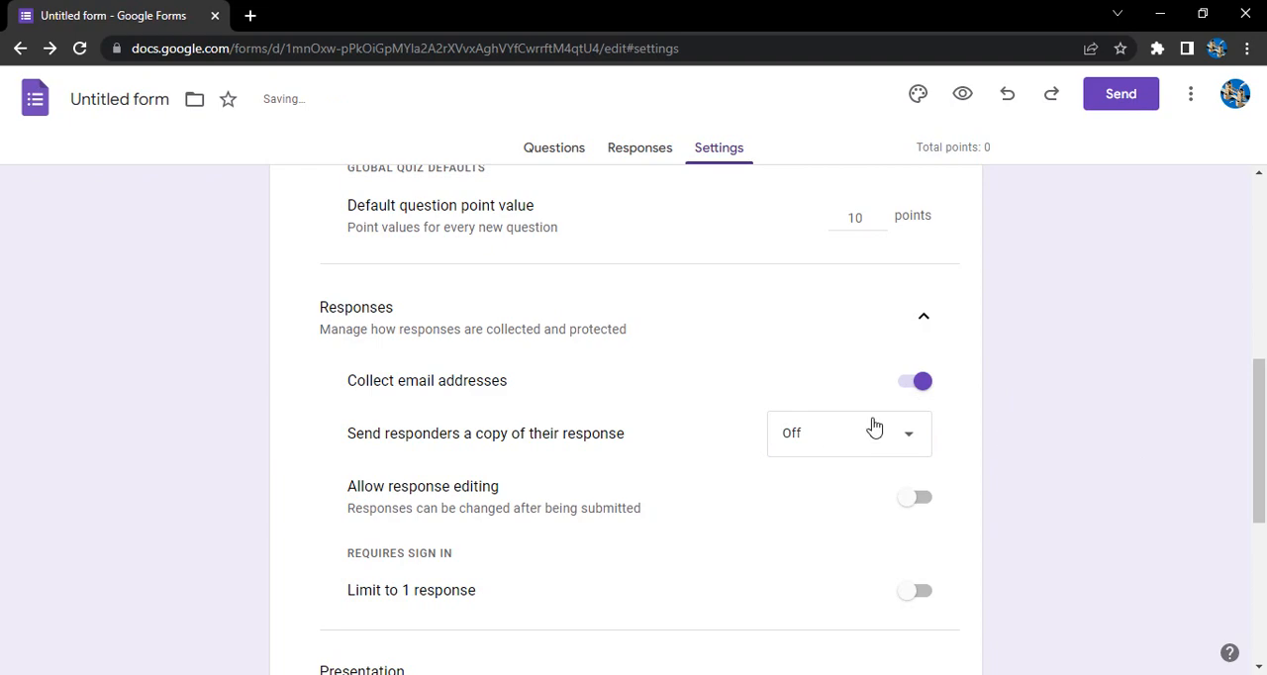
scroll(775, 404, up, 6)
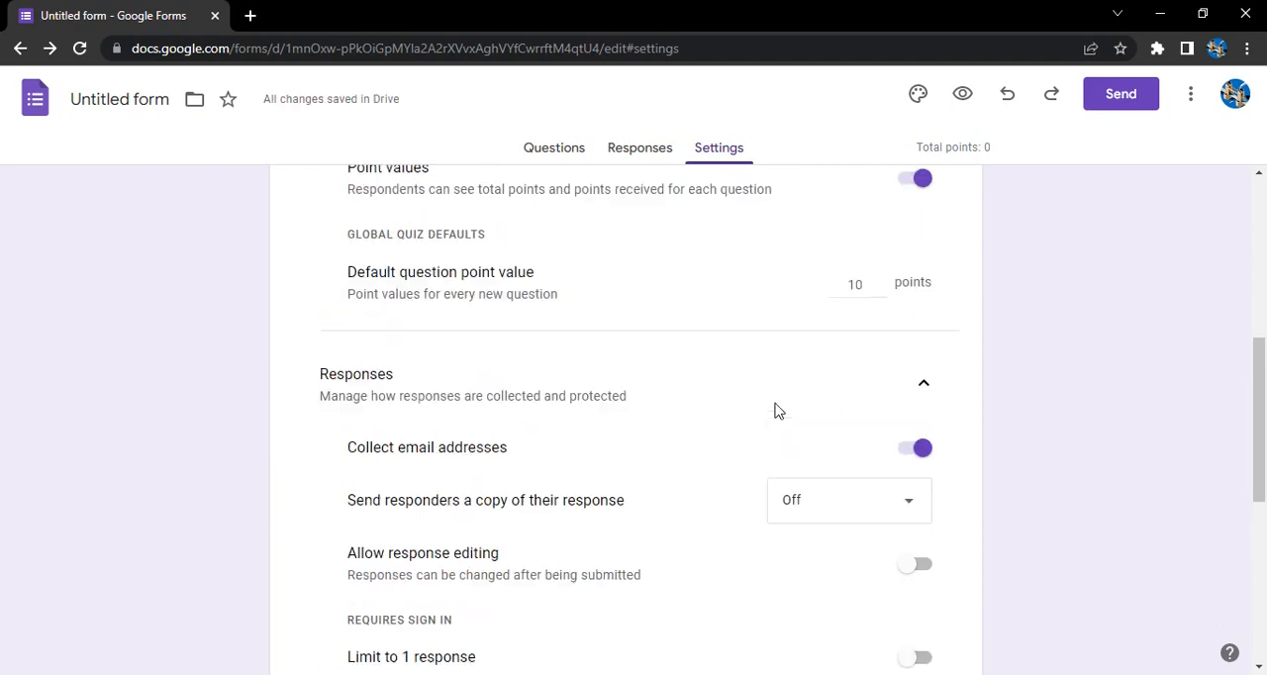
scroll(547, 460, down, 6)
scroll(551, 467, down, 1)
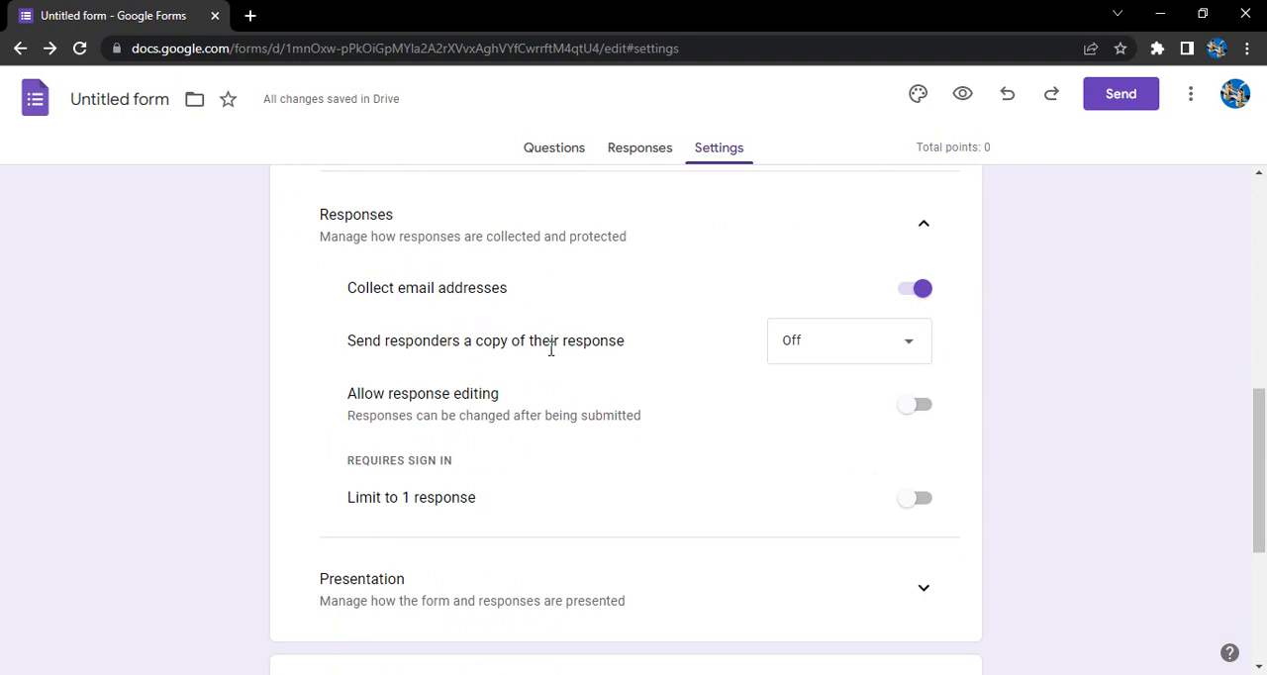
click(850, 357)
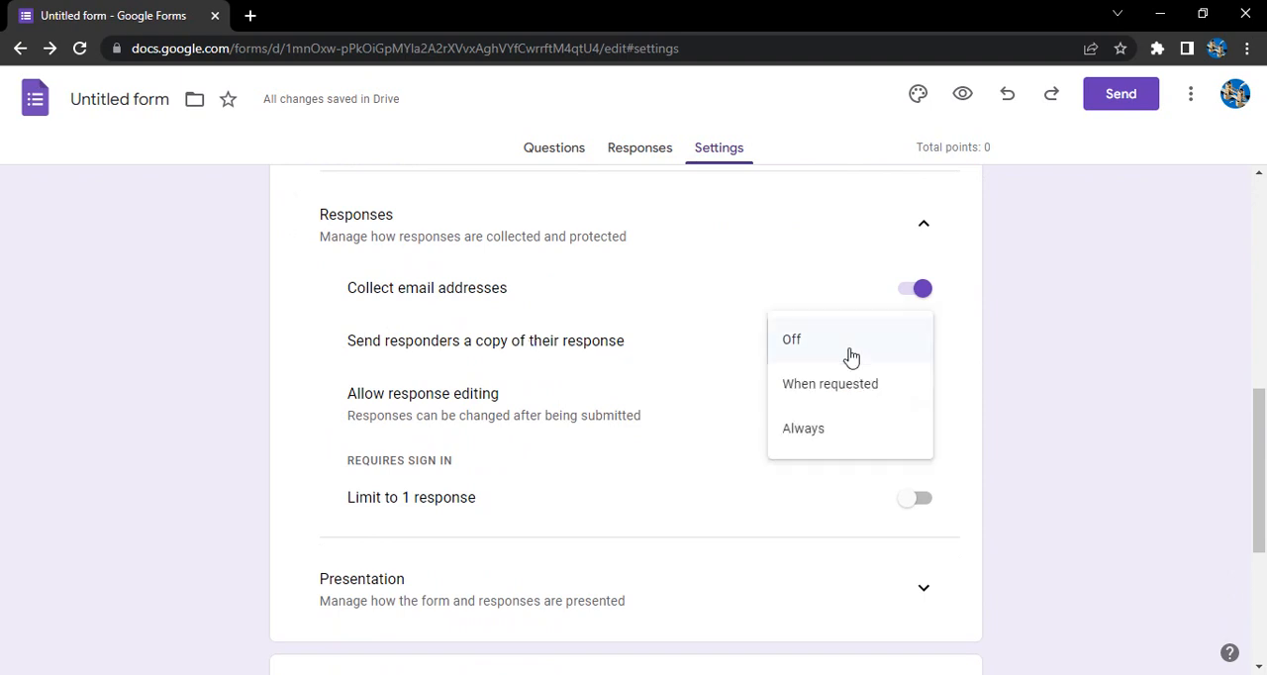
click(841, 441)
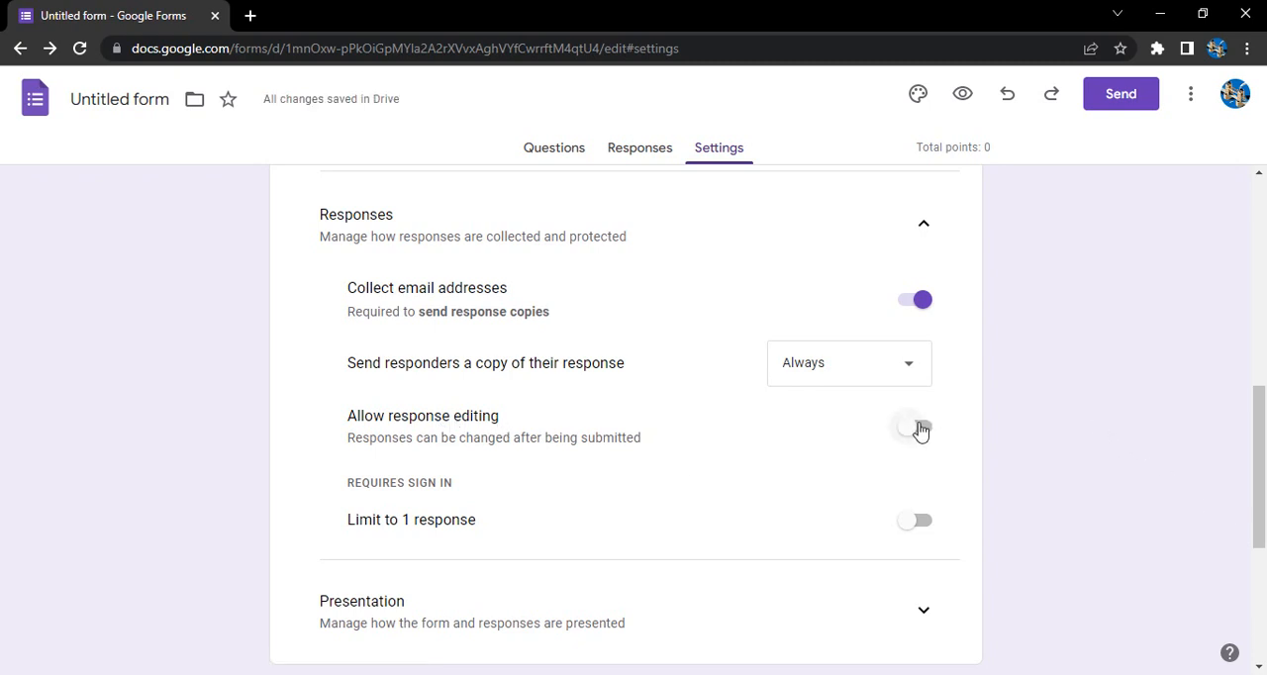
Step: Limit the quiz to 1 response per respondent and review the remaining form settings
scroll(638, 509, down, 2)
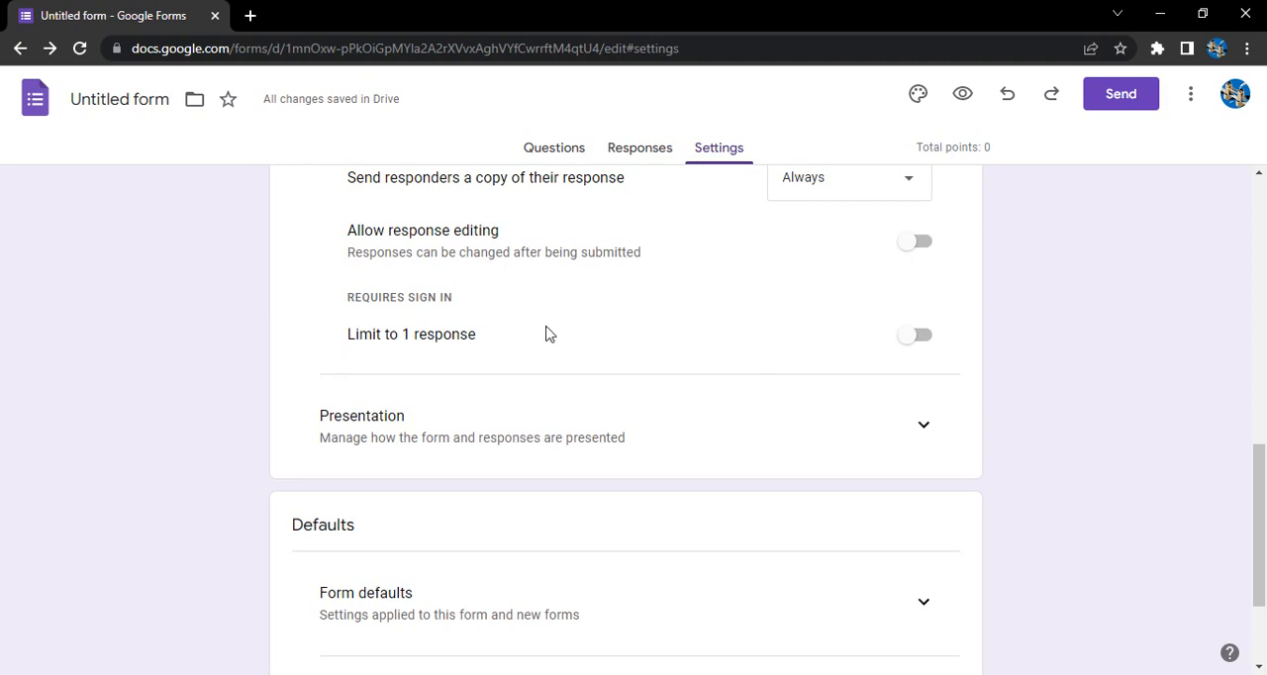
click(917, 335)
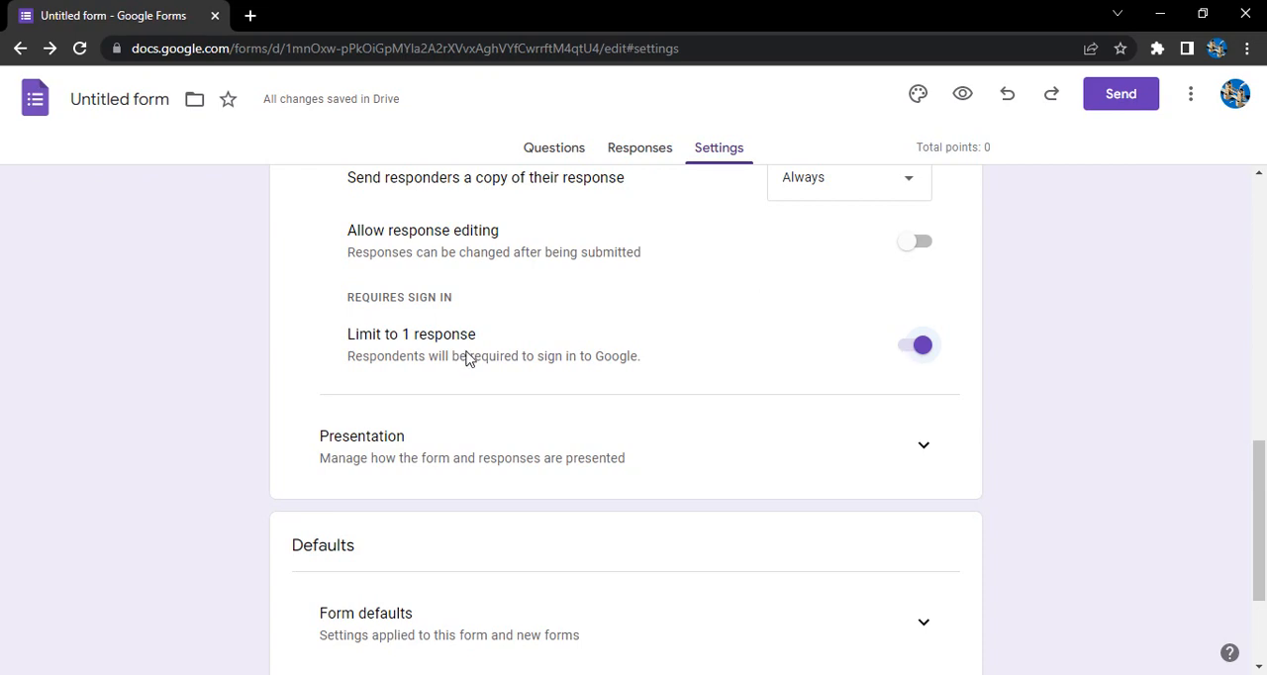
scroll(494, 364, down, 2)
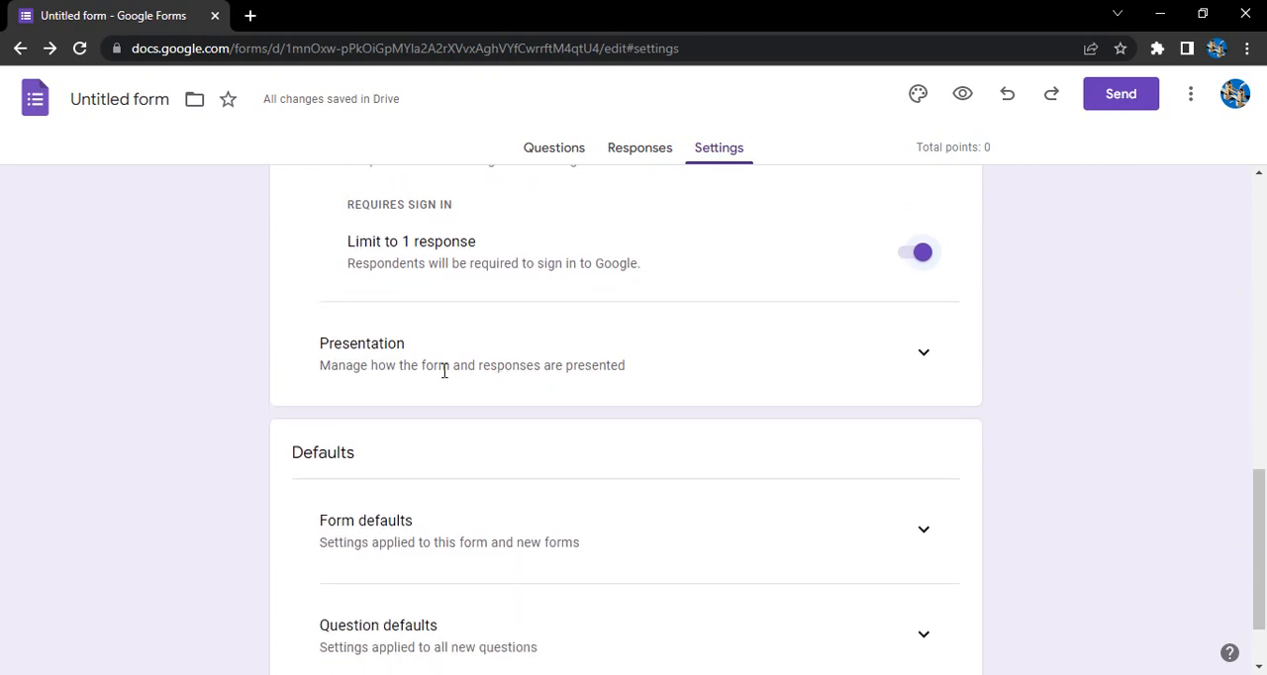
scroll(664, 356, up, 3)
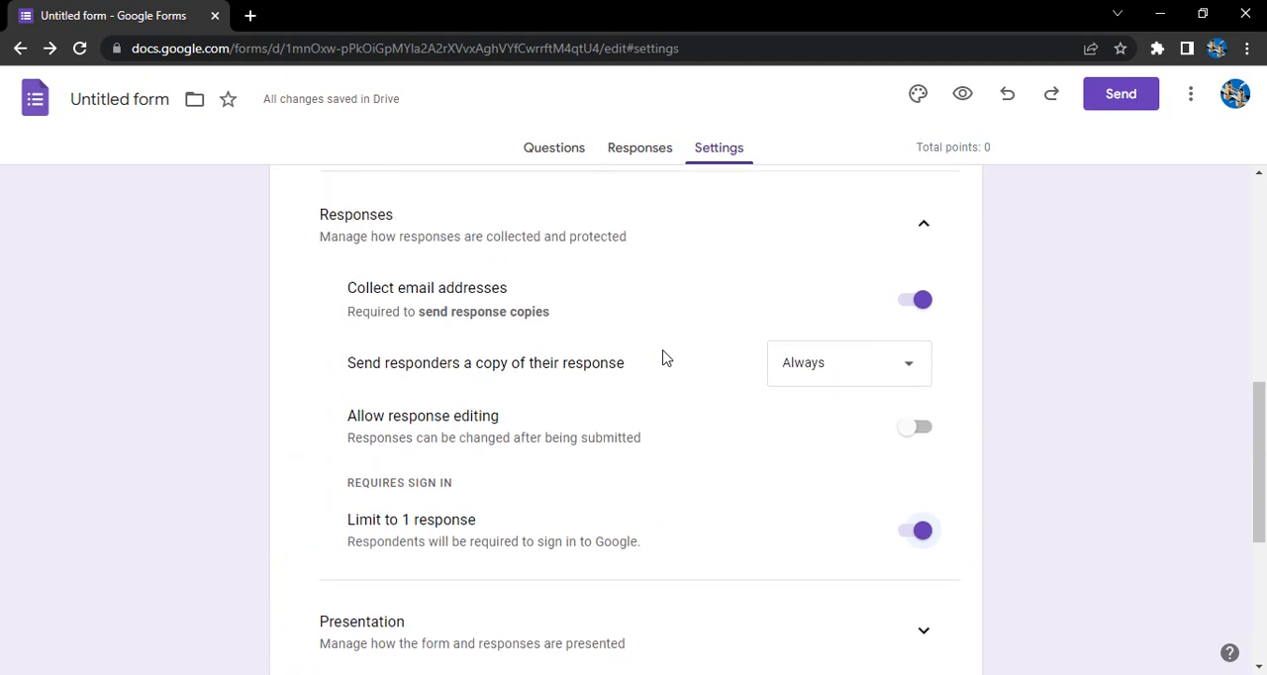
scroll(664, 356, down, 3)
scroll(664, 357, down, 2)
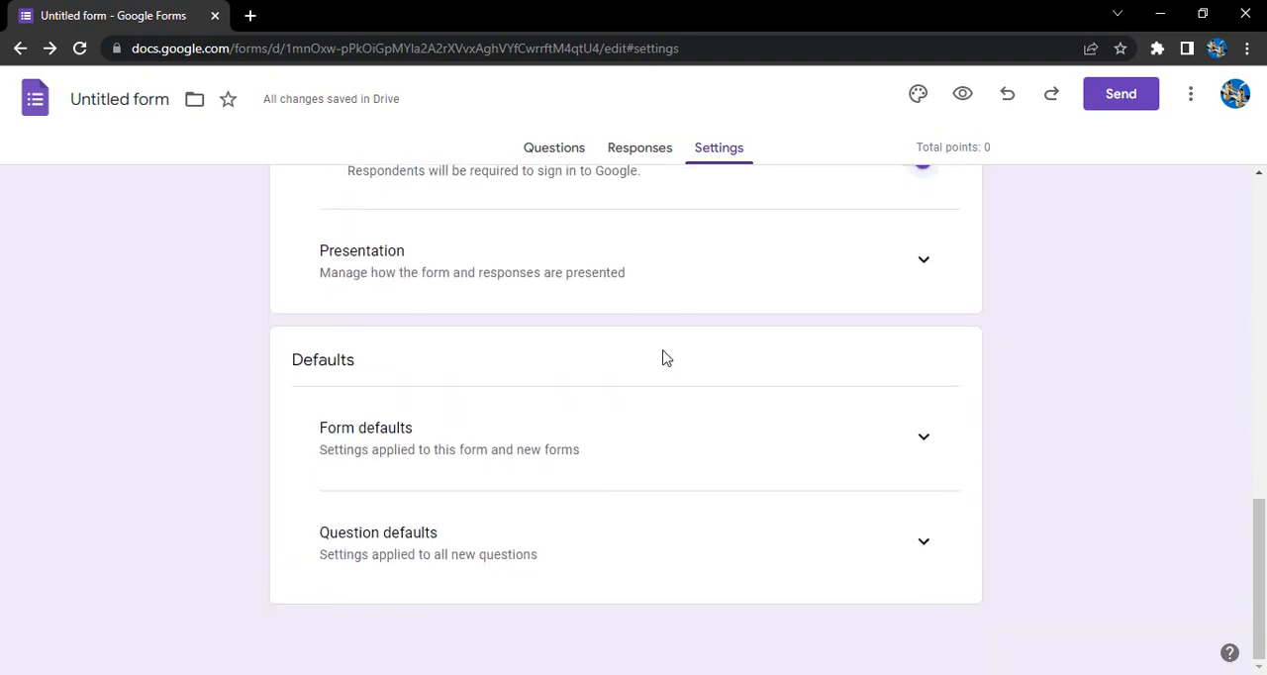